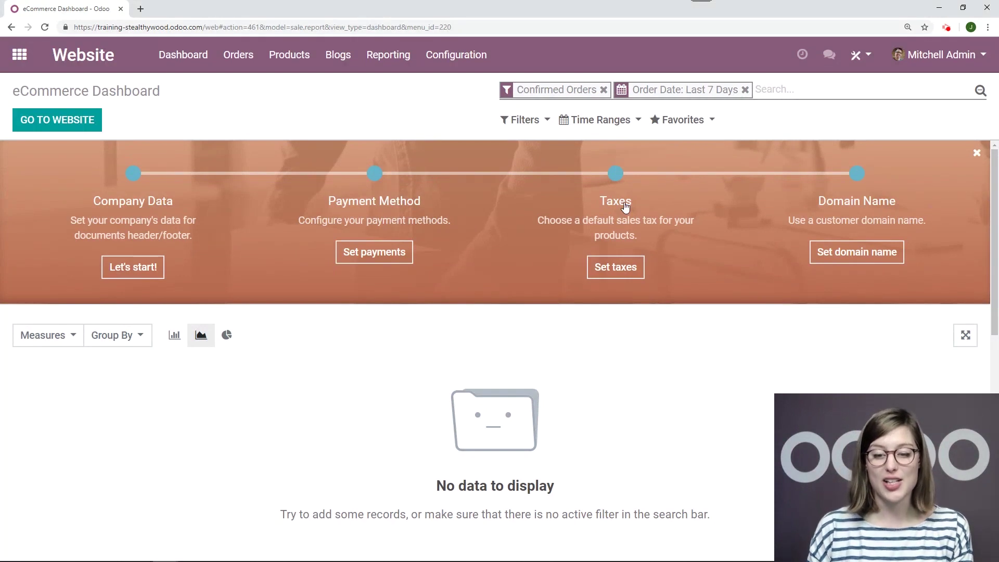
- In Website Settings, confirm Coupons & Promotions is checked under Pricing and save
click(461, 65)
click(444, 89)
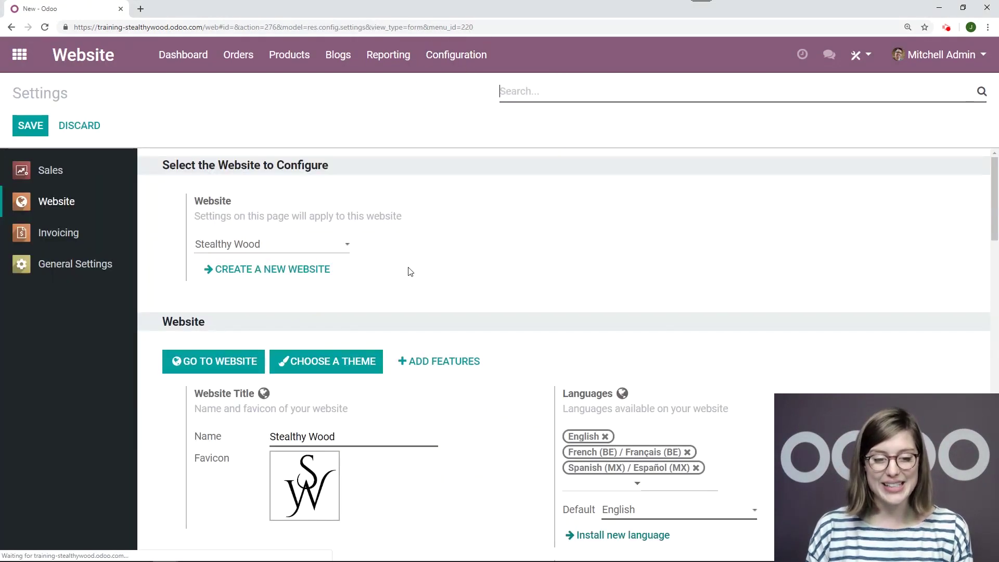
scroll(408, 270, down, 2)
scroll(404, 274, down, 6)
scroll(393, 281, down, 7)
scroll(372, 294, down, 4)
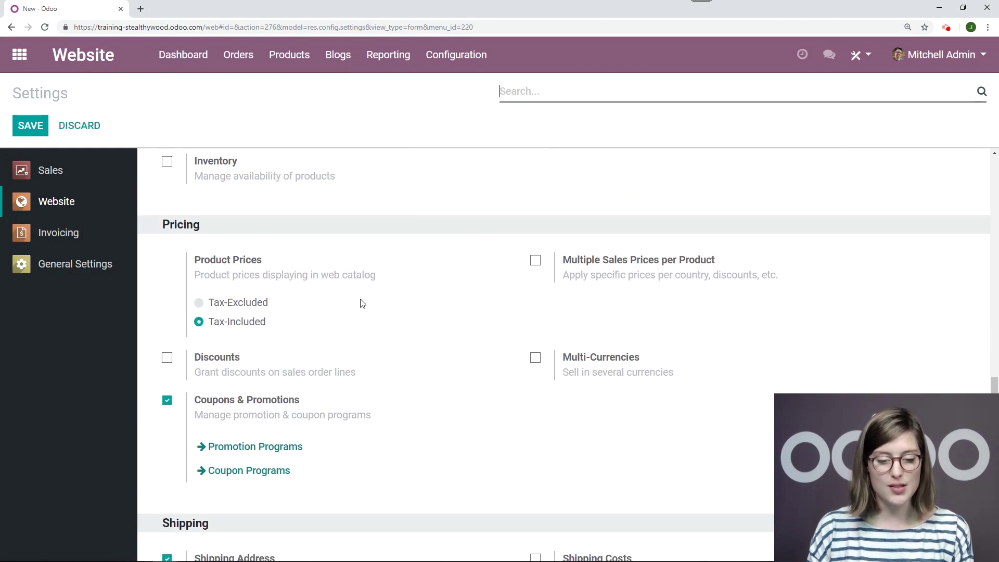
scroll(292, 281, down, 1)
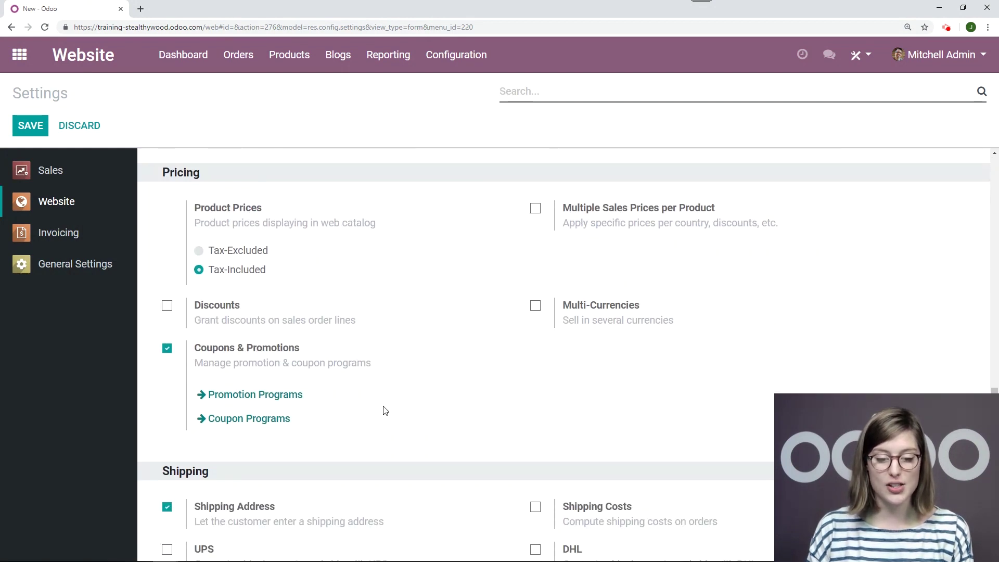
drag(377, 374, 191, 357)
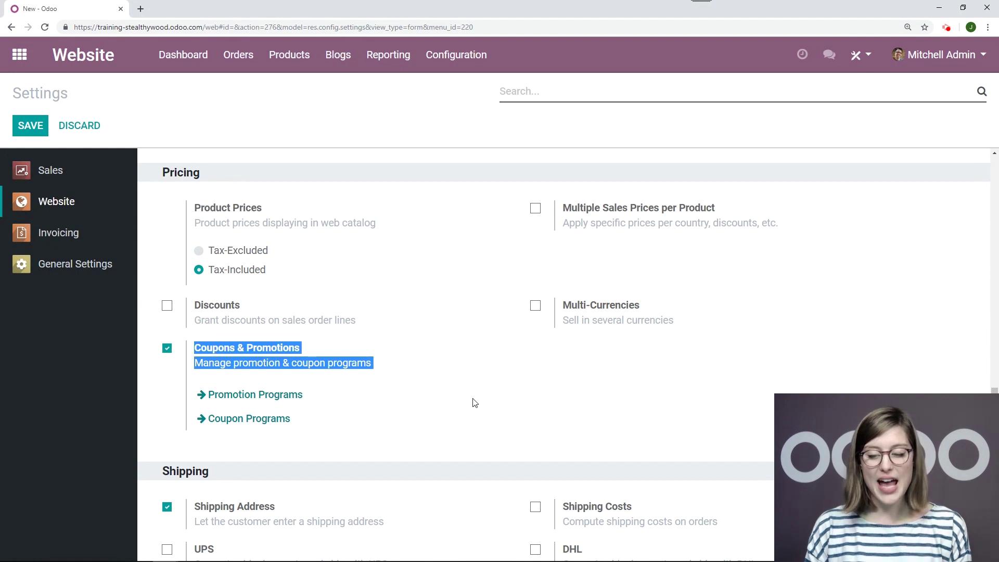
click(448, 352)
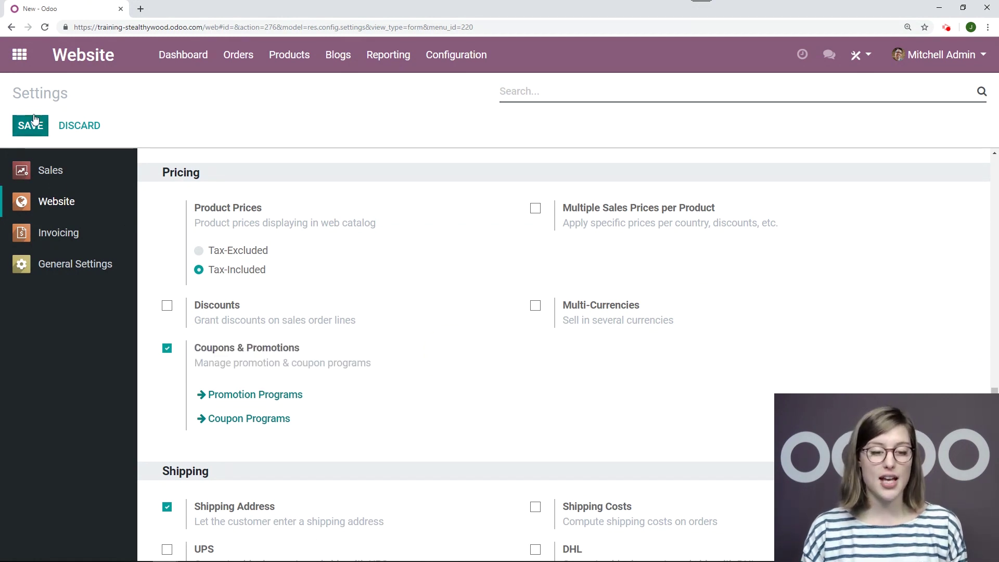
click(41, 130)
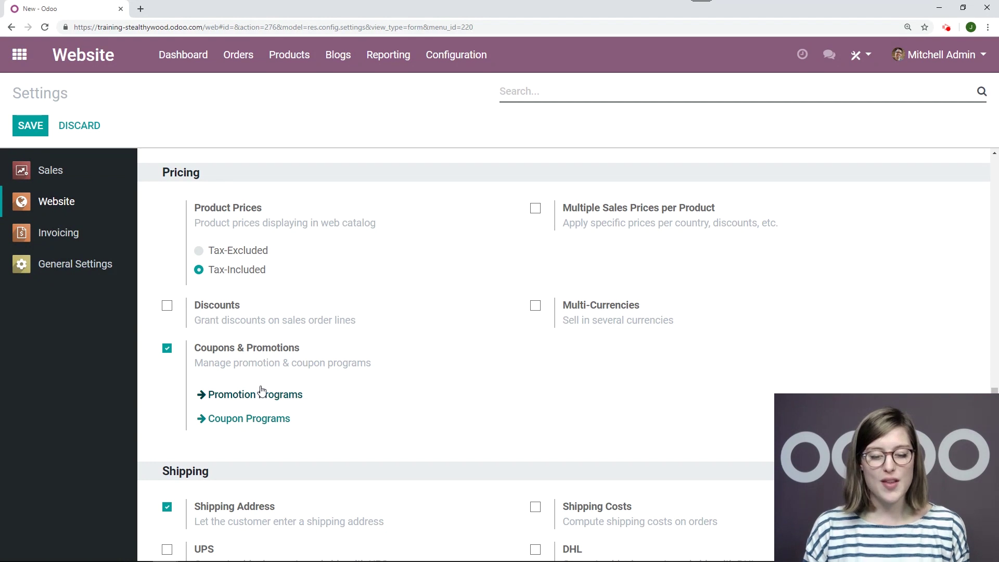
- Create a new promotion program under Products > Promotion Programs named 'Crazy Drawers'
click(297, 58)
click(321, 130)
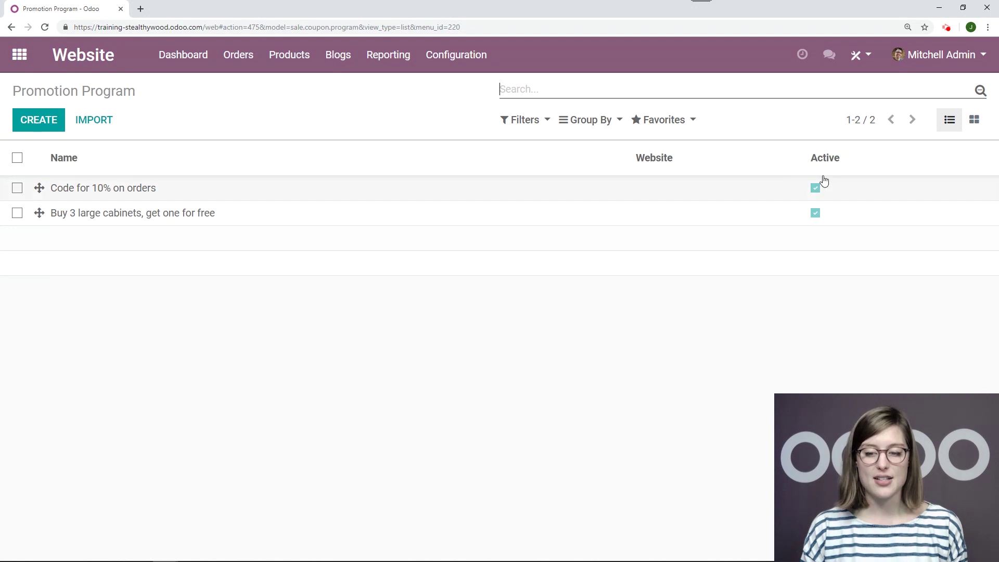
click(28, 128)
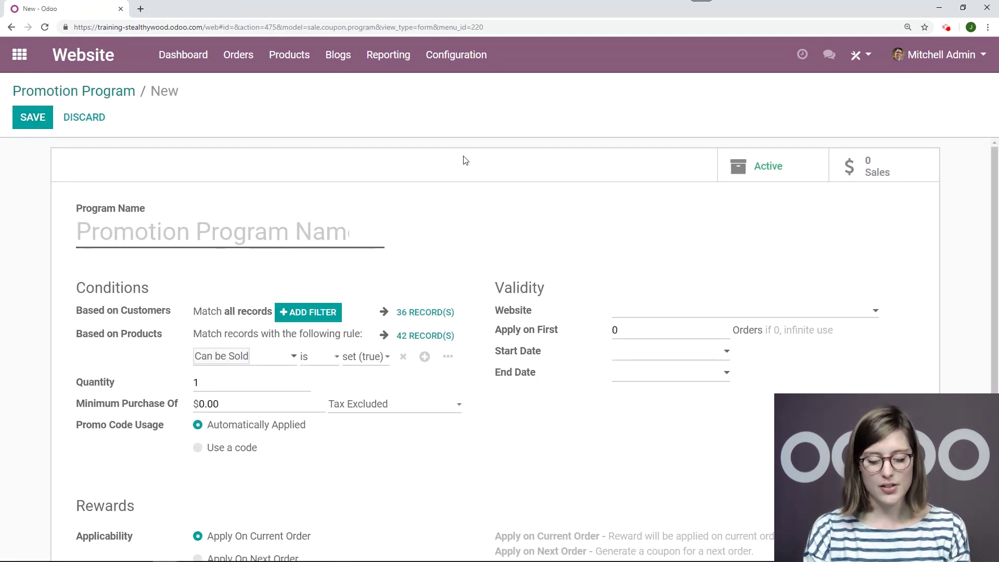
text(Crazy Drawers)
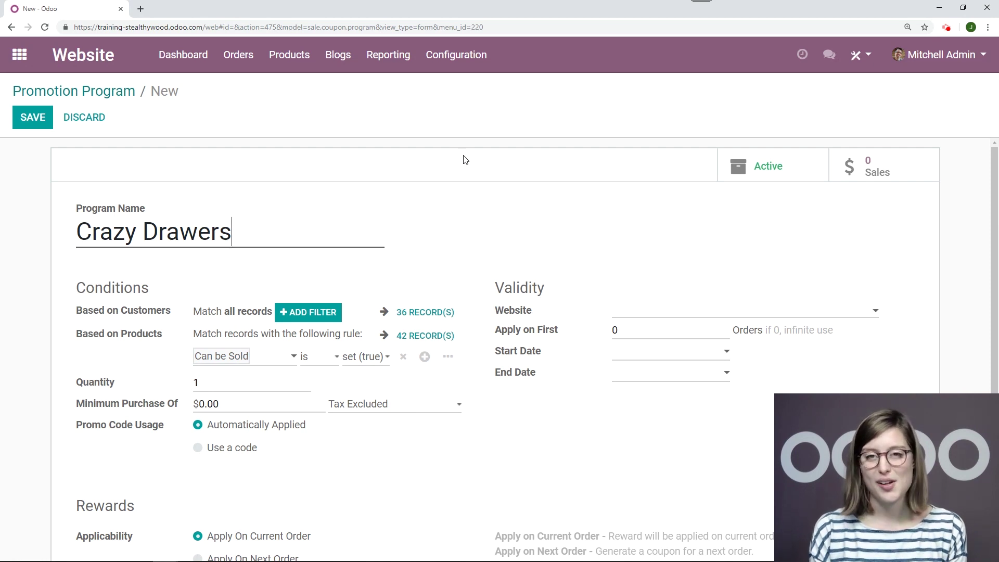
scroll(462, 177, down, 1)
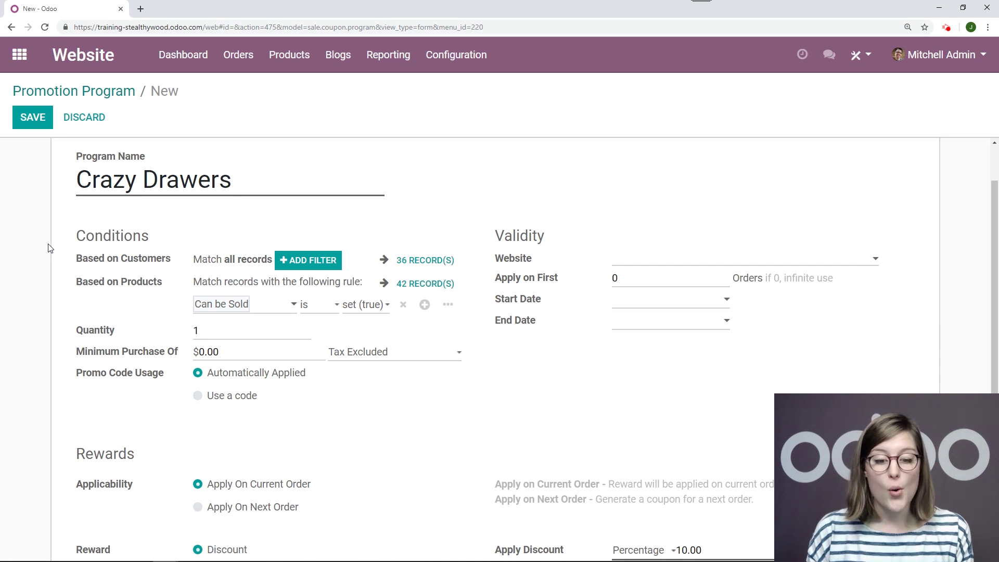
scroll(104, 267, down, 1)
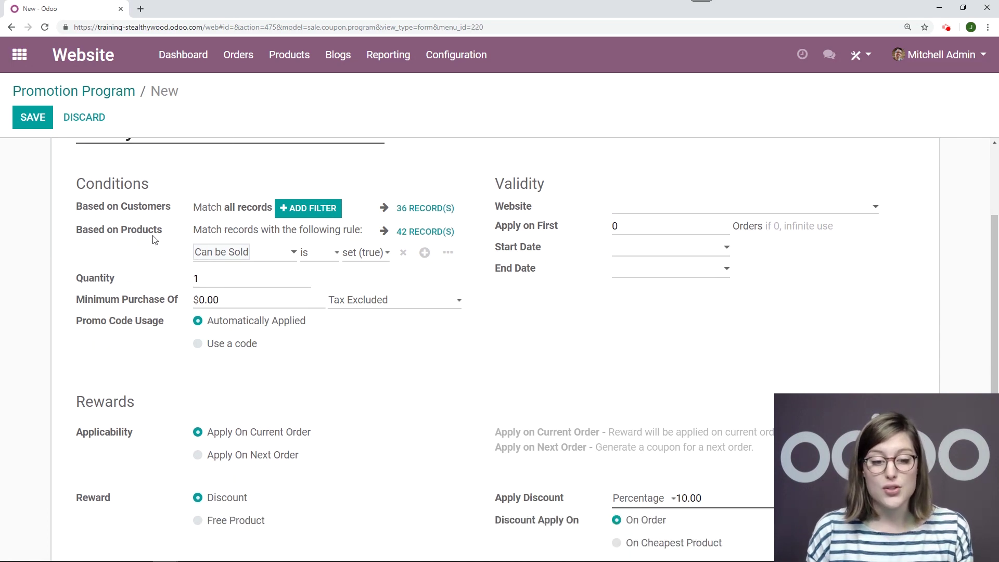
scroll(145, 241, up, 1)
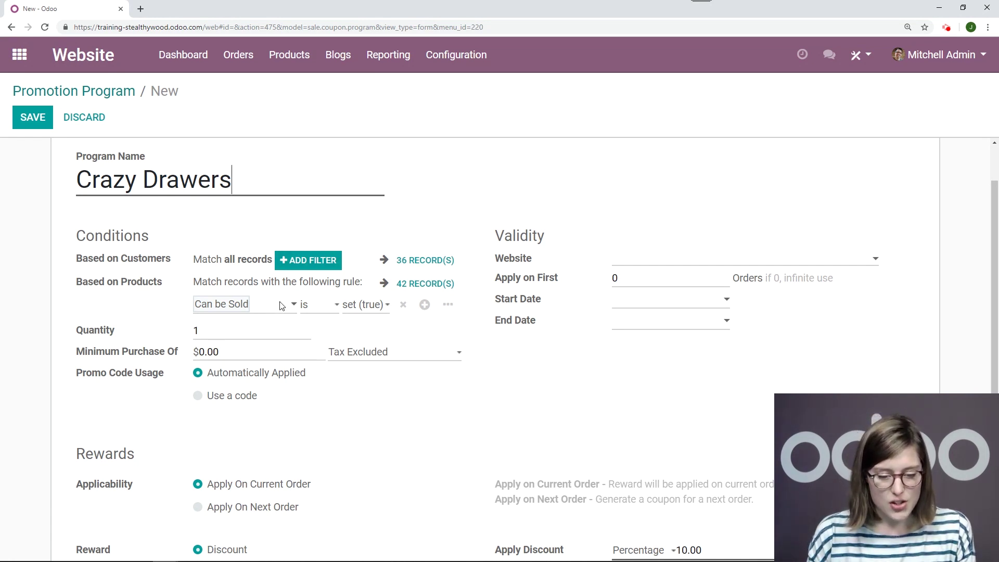
- Change the product rule field from Can be Sold to Products and enter 'Drawer' as the value
scroll(277, 299, down, 1)
click(266, 253)
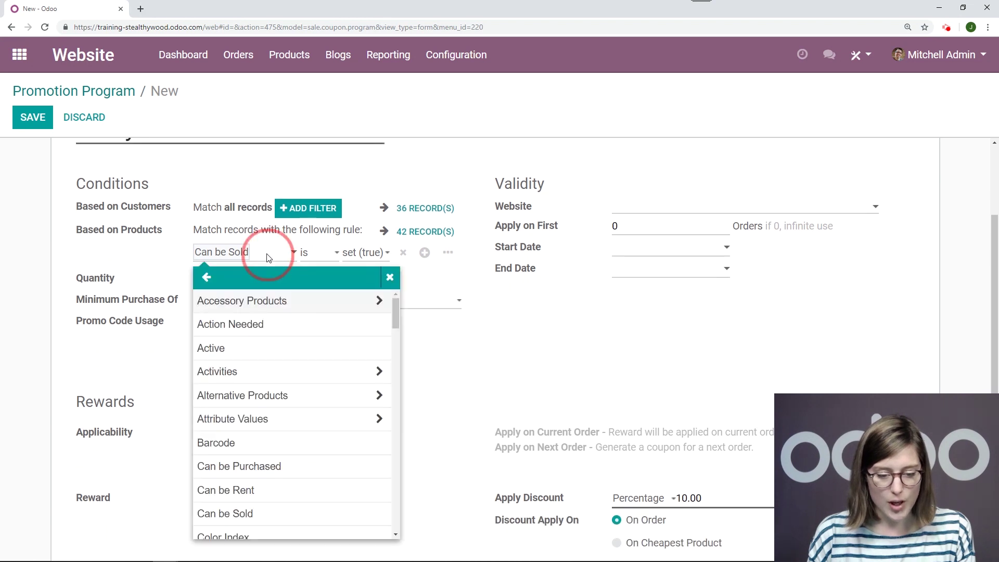
scroll(249, 397, down, 5)
scroll(258, 411, down, 5)
scroll(271, 419, down, 1)
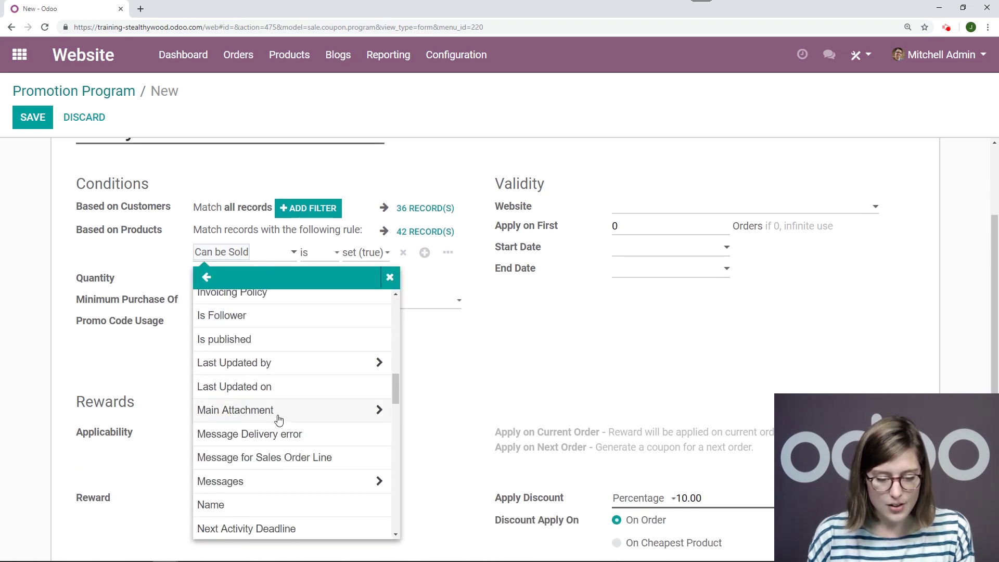
scroll(276, 423, down, 5)
scroll(274, 448, down, 1)
click(273, 465)
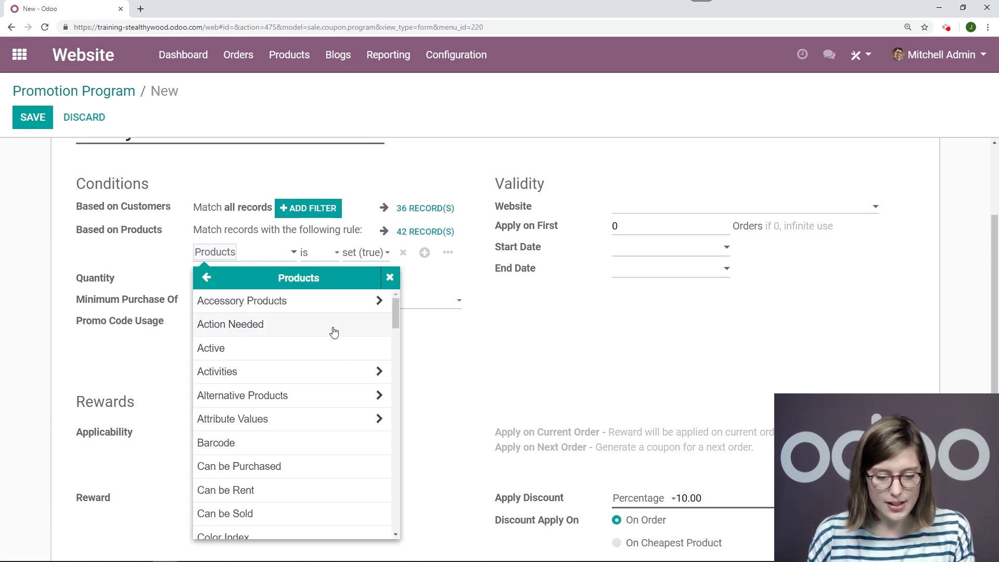
click(315, 257)
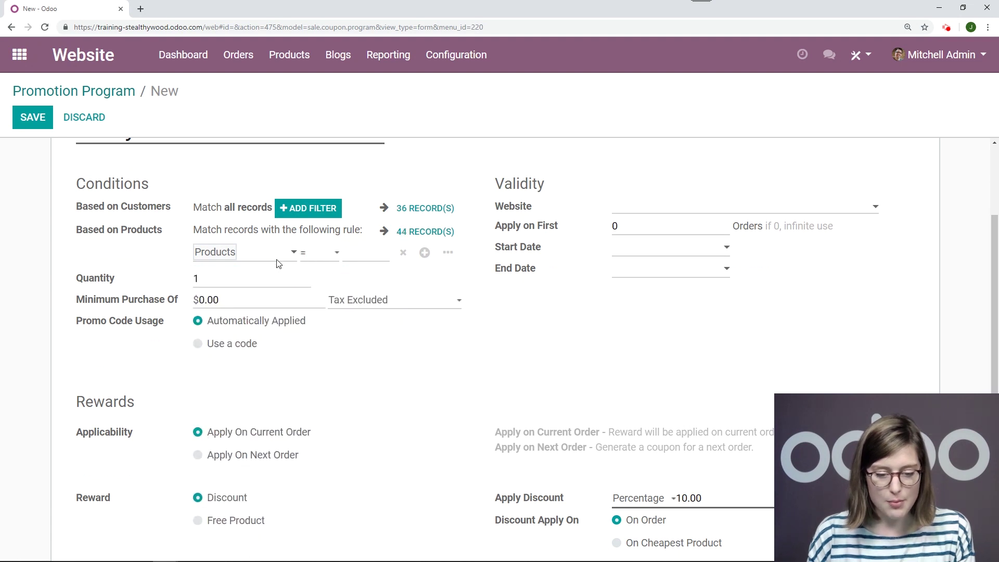
click(375, 252)
text(D)
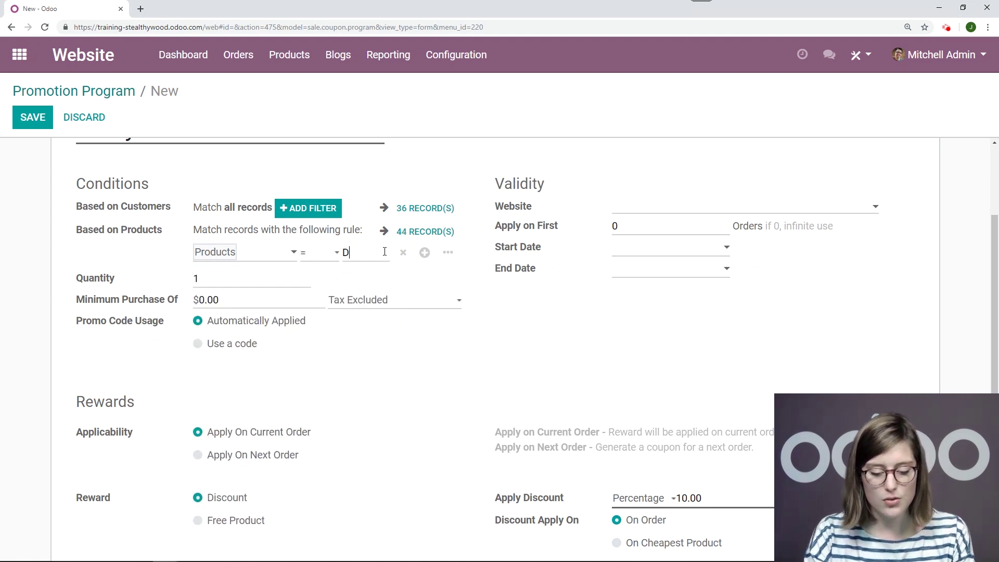
text(rawer)
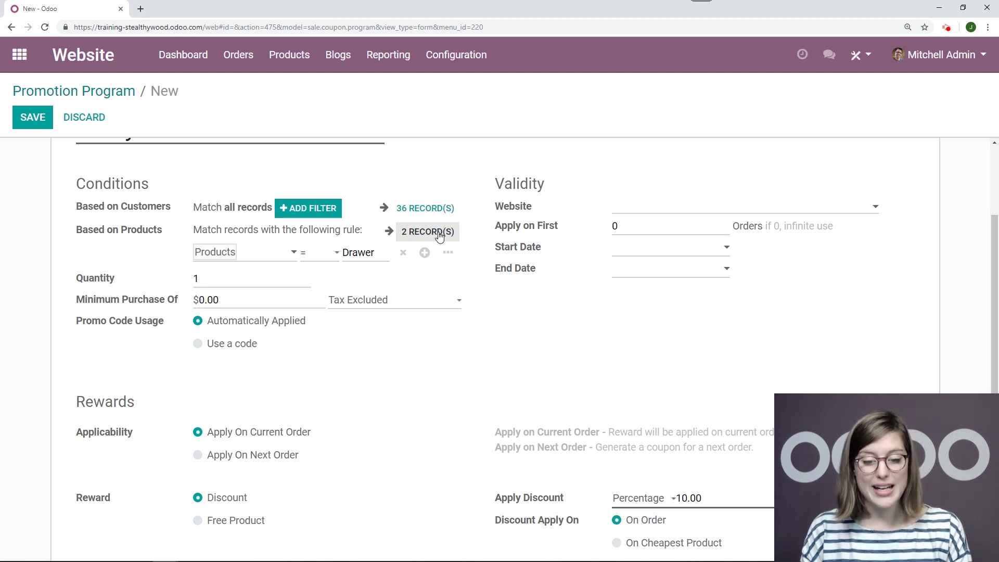
click(438, 236)
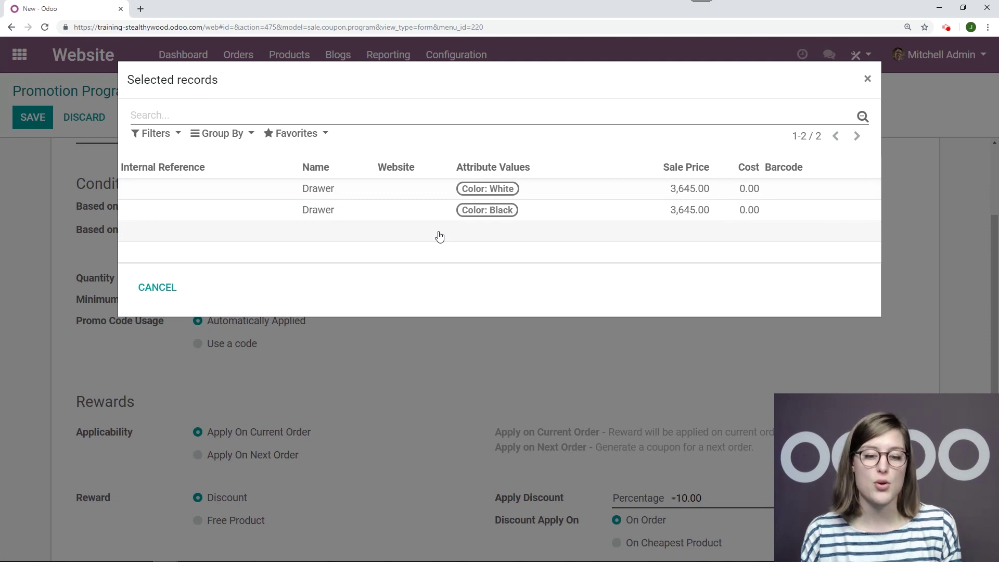
click(320, 167)
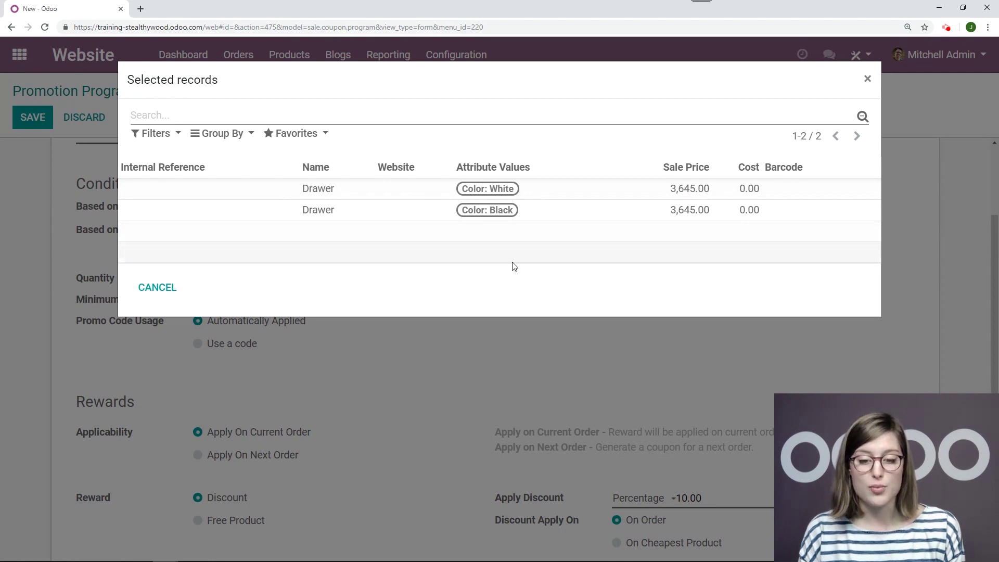
click(868, 79)
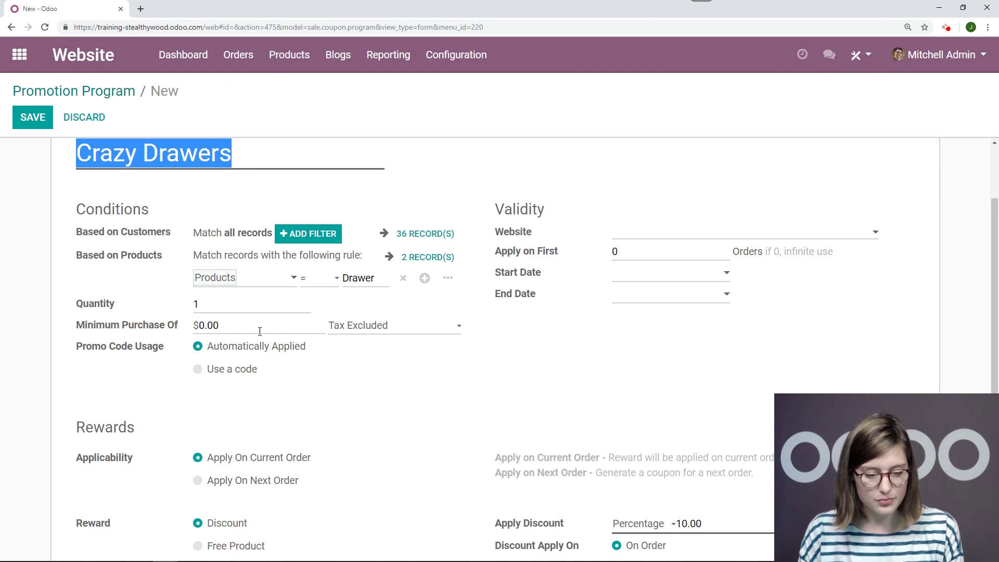
click(212, 303)
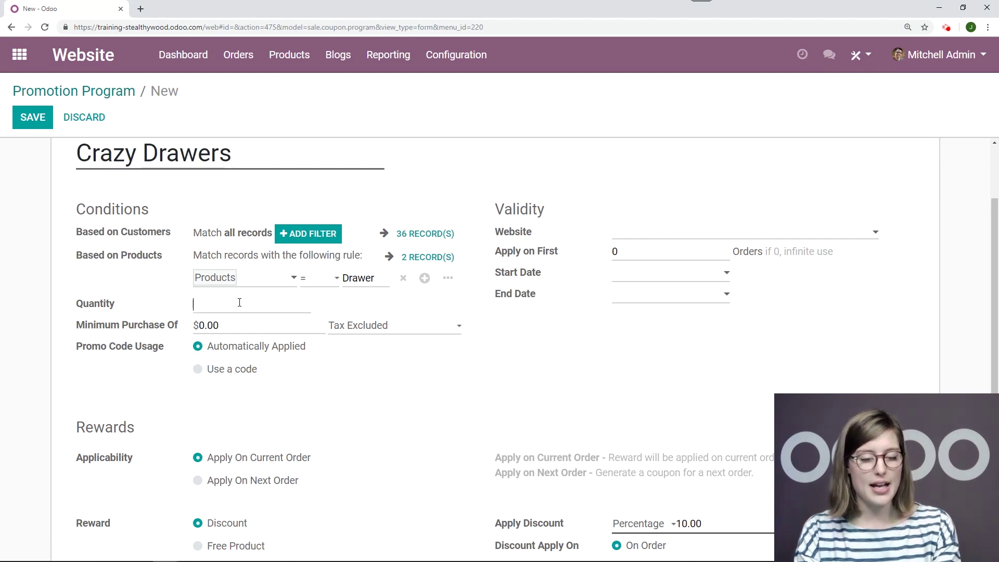
text(2)
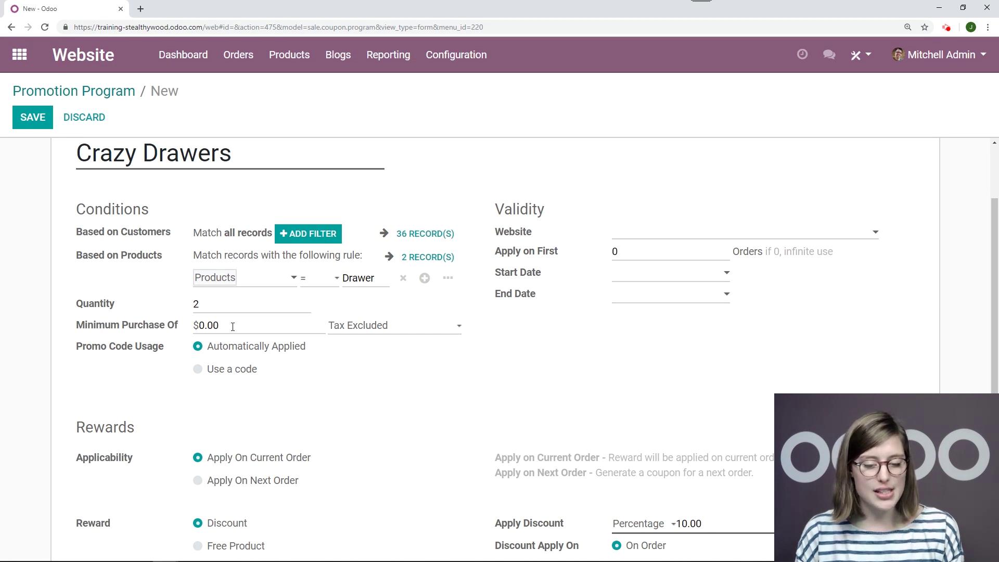
scroll(237, 326, down, 1)
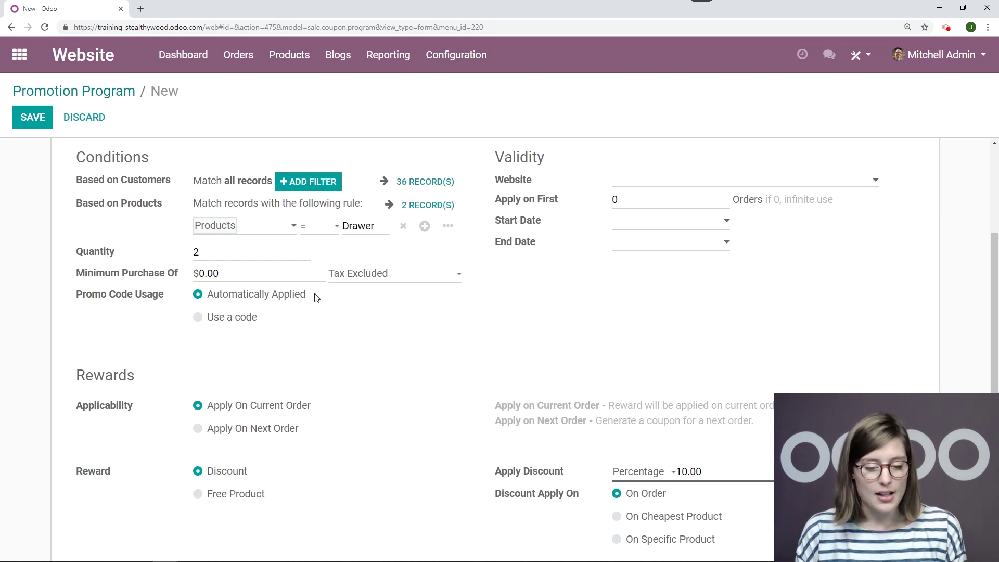
drag(313, 295, 213, 294)
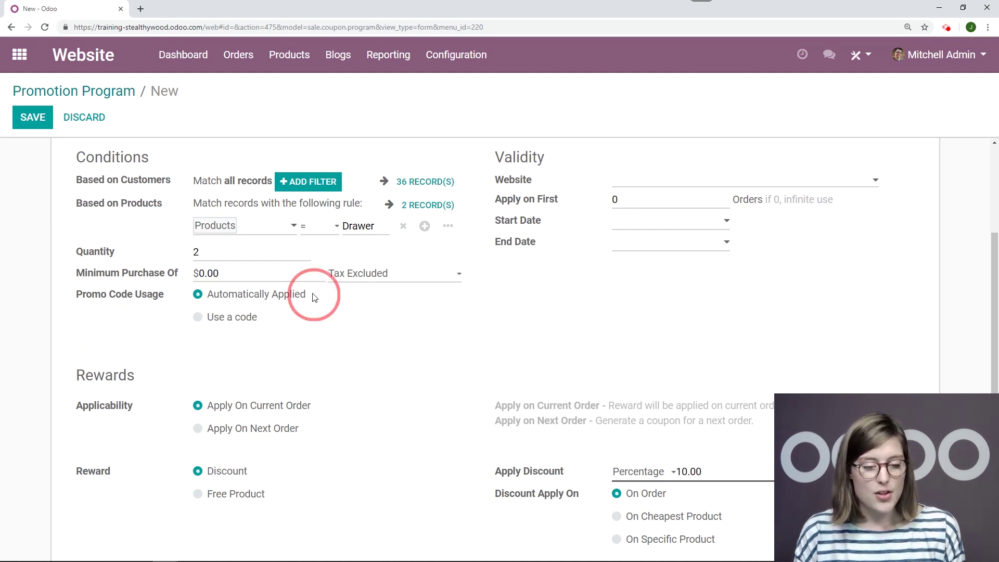
click(304, 338)
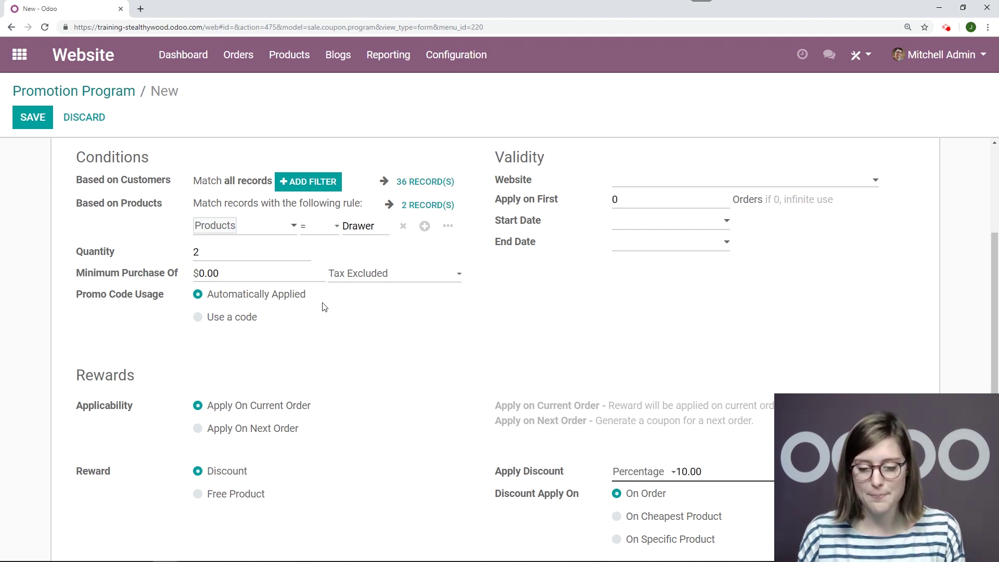
- Set the promotion's Website to Stealthy Wood, keeping Apply on First at 0
scroll(558, 306, up, 2)
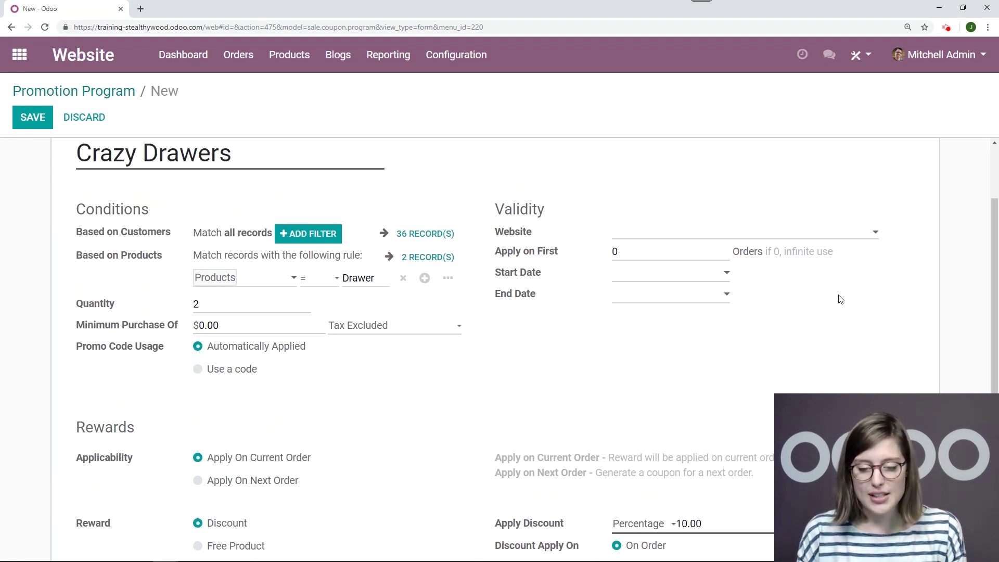
click(682, 232)
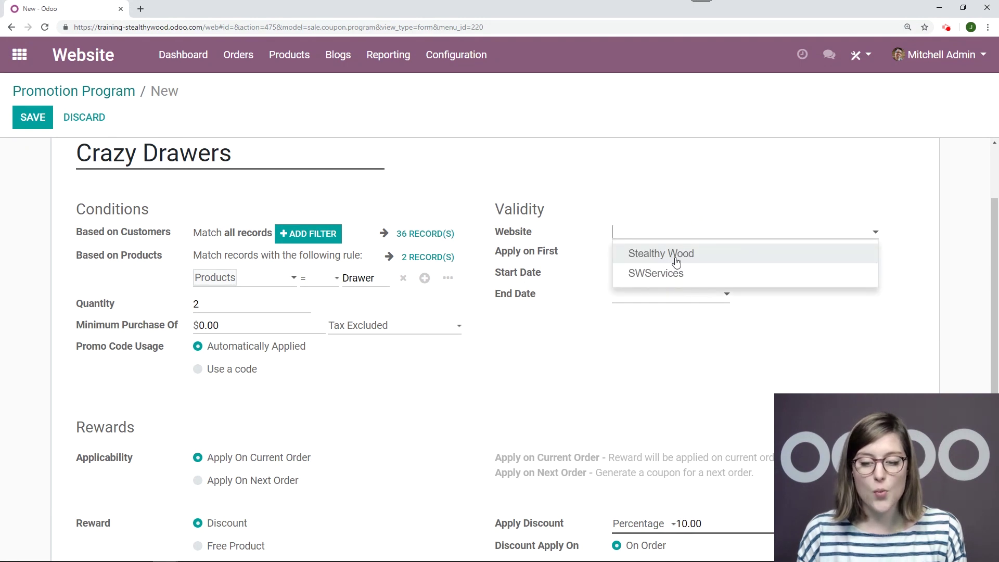
click(673, 259)
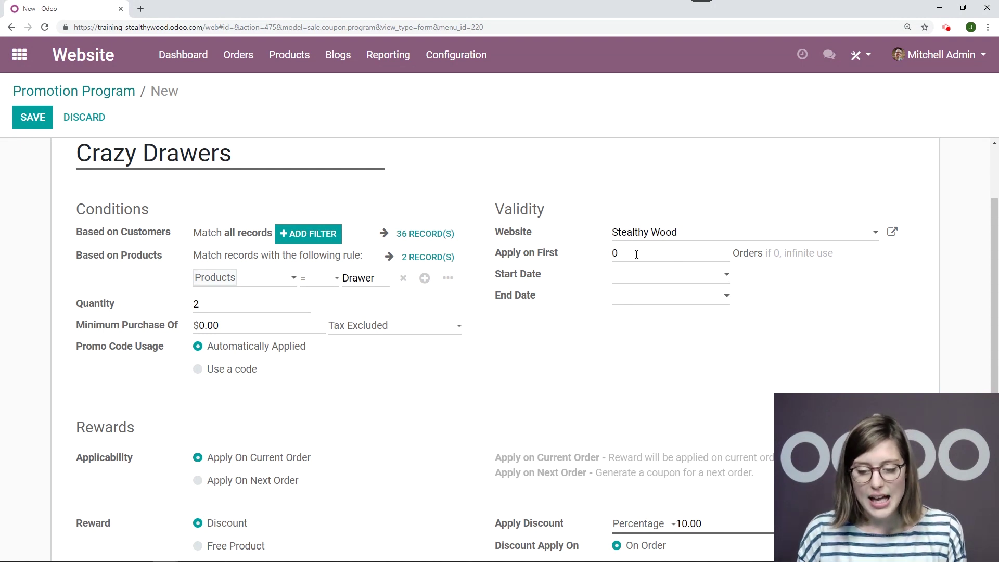
double_click(616, 253)
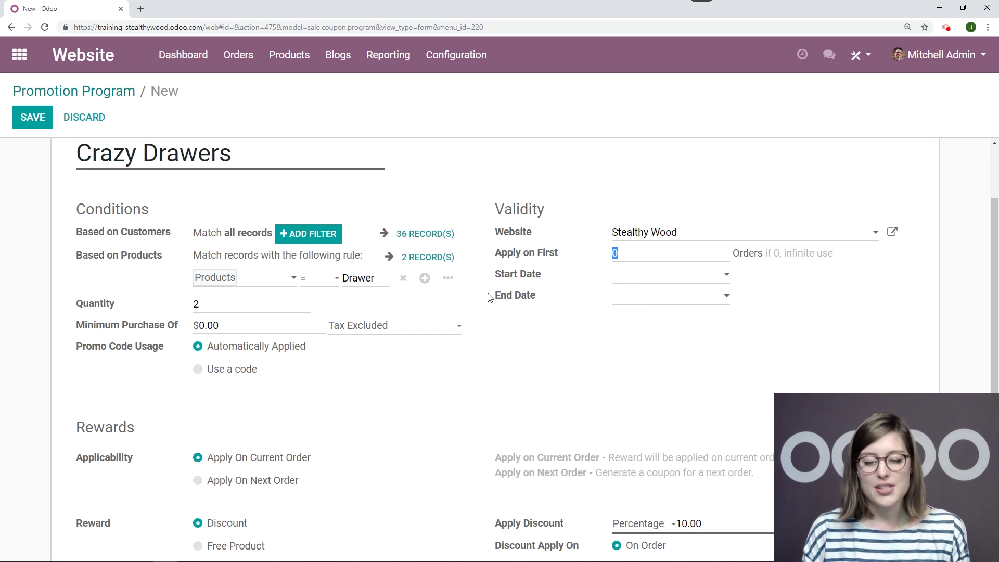
click(519, 328)
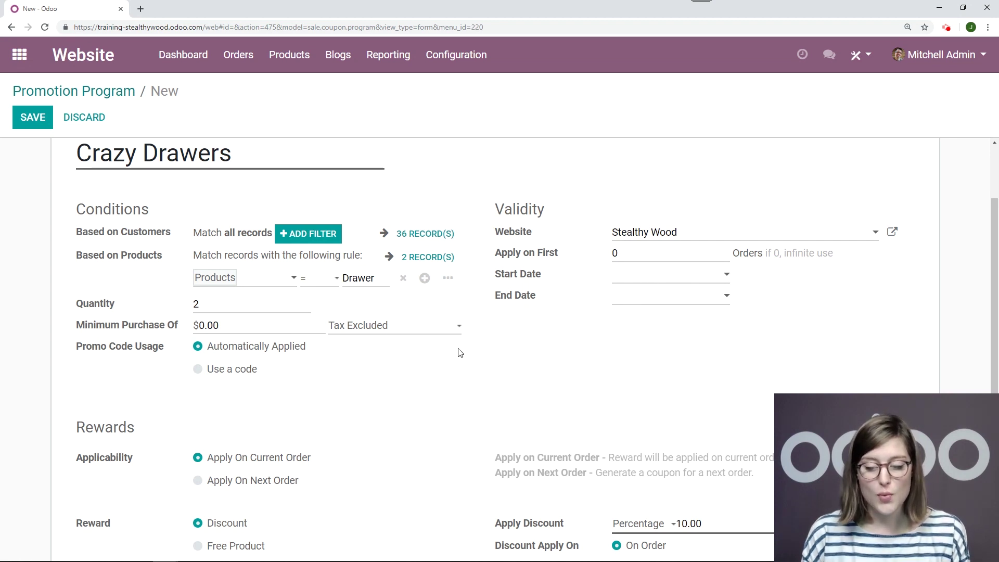
scroll(447, 350, down, 1)
scroll(416, 337, down, 1)
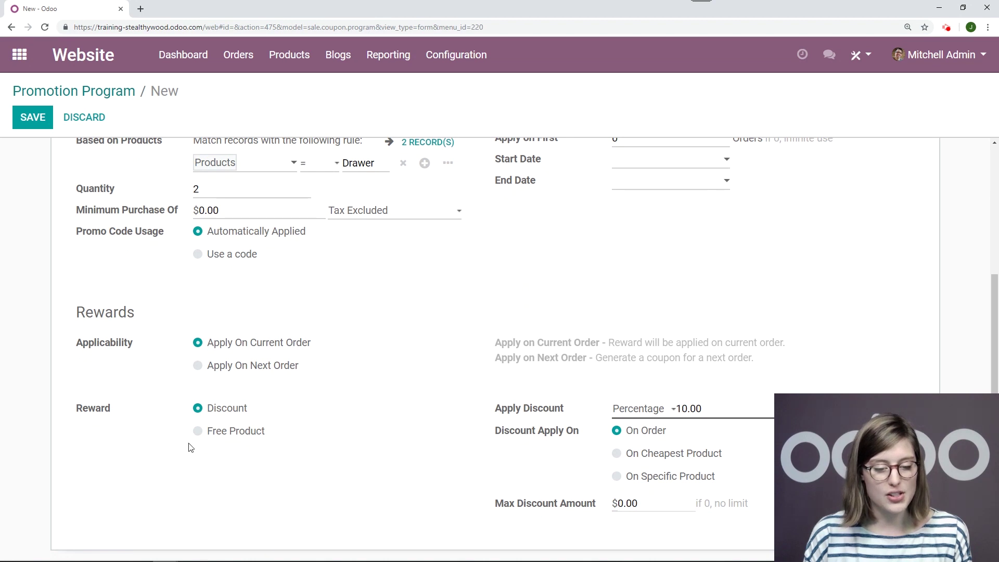
drag(318, 345, 188, 346)
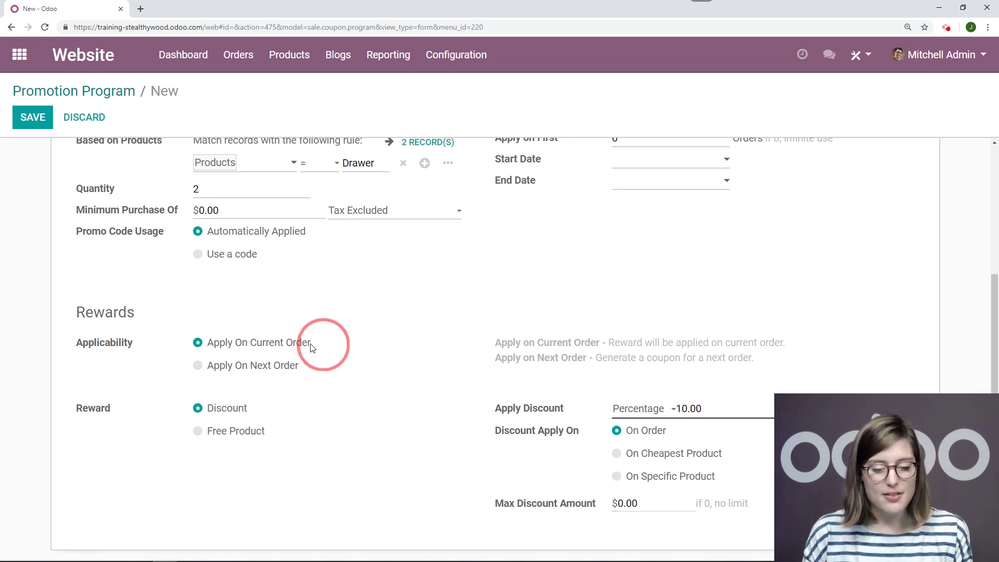
click(273, 319)
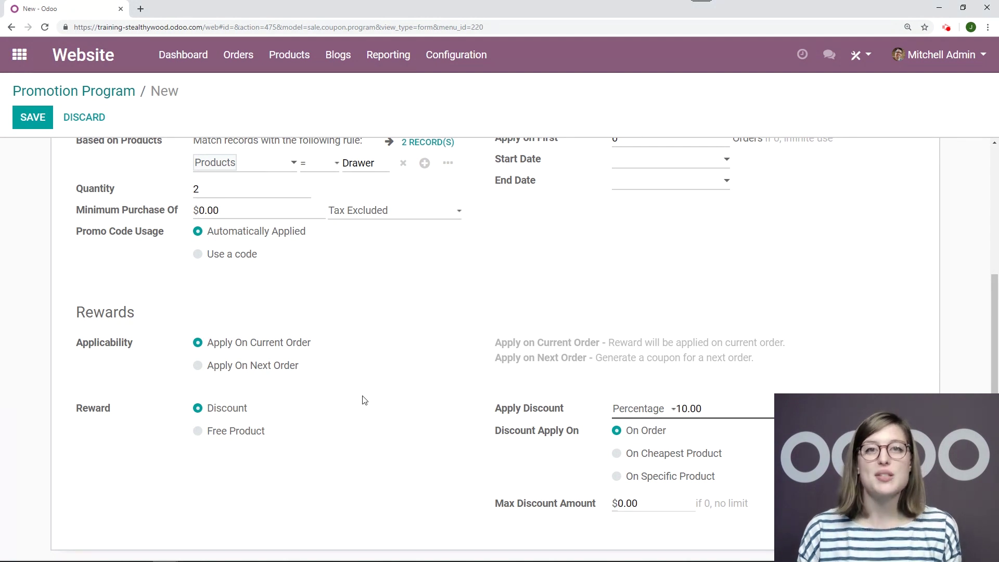
click(285, 439)
drag(285, 440, 225, 434)
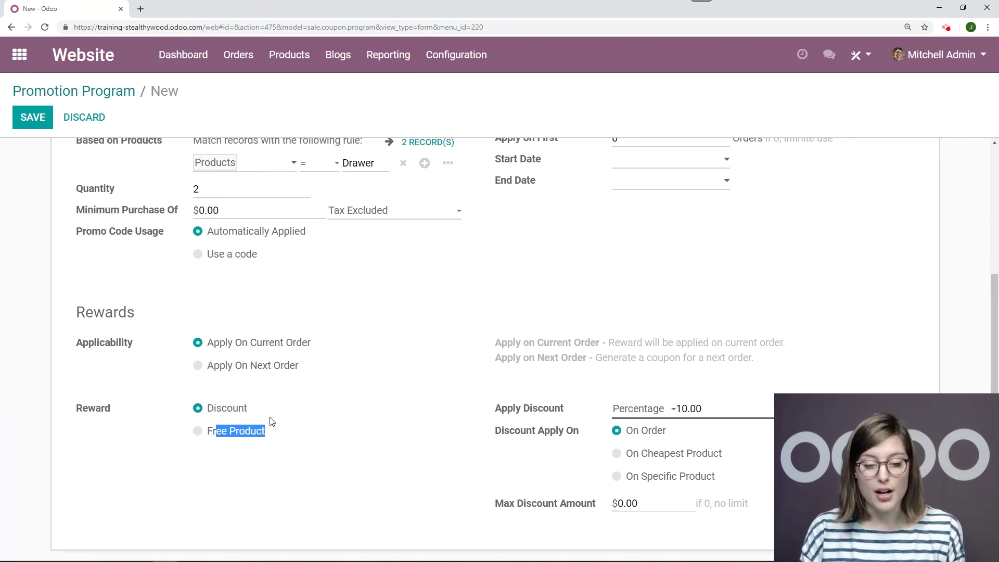
click(335, 415)
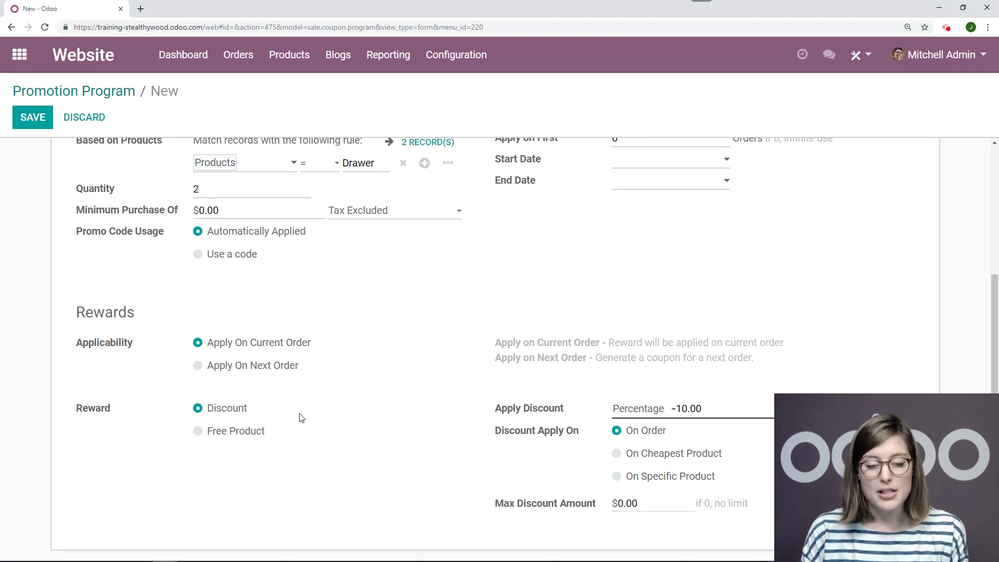
- Change the Apply Discount percentage from 10.00 to 20.00
click(681, 409)
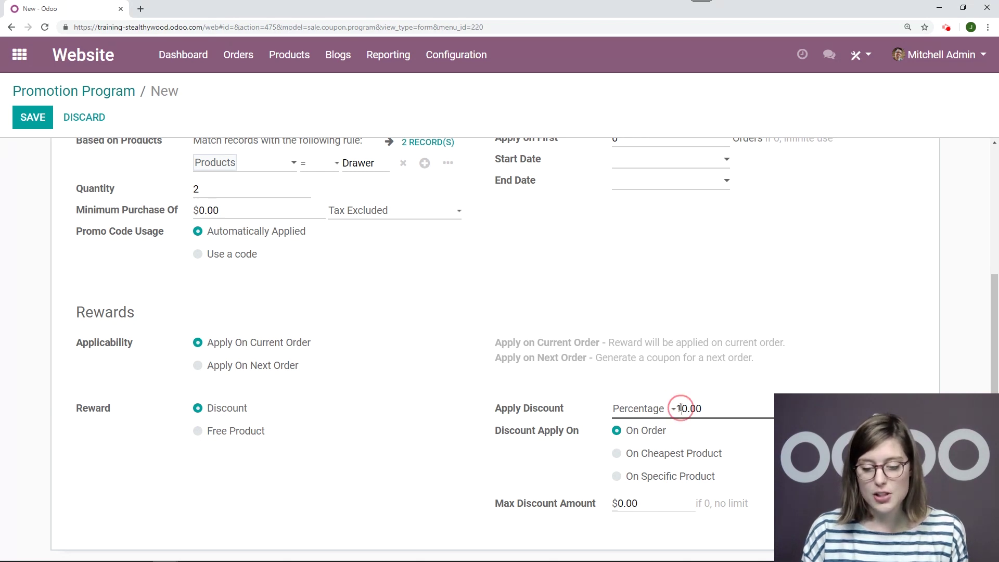
key(BackSpace)
text(2)
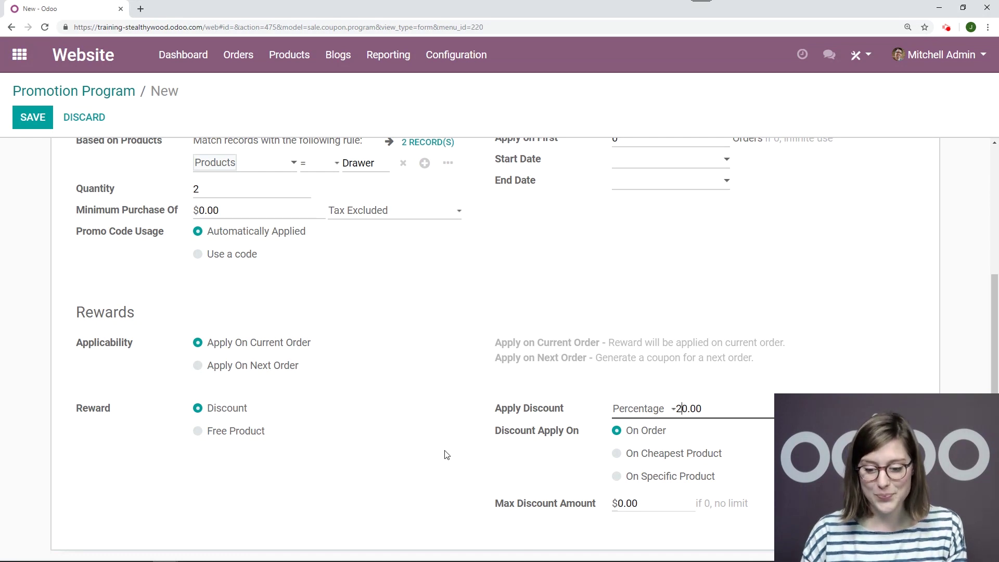
scroll(471, 452, up, 2)
scroll(479, 453, down, 2)
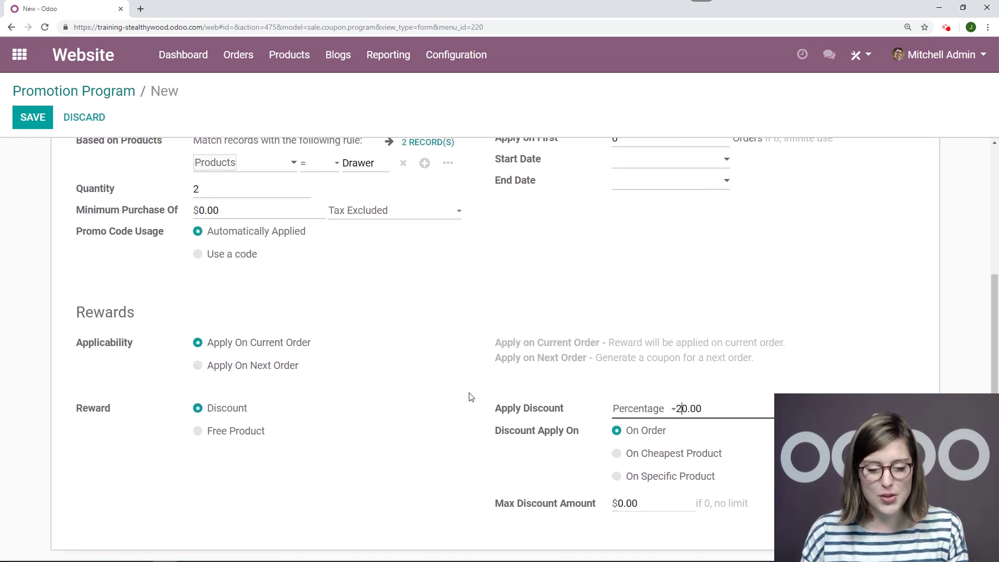
scroll(471, 398, up, 4)
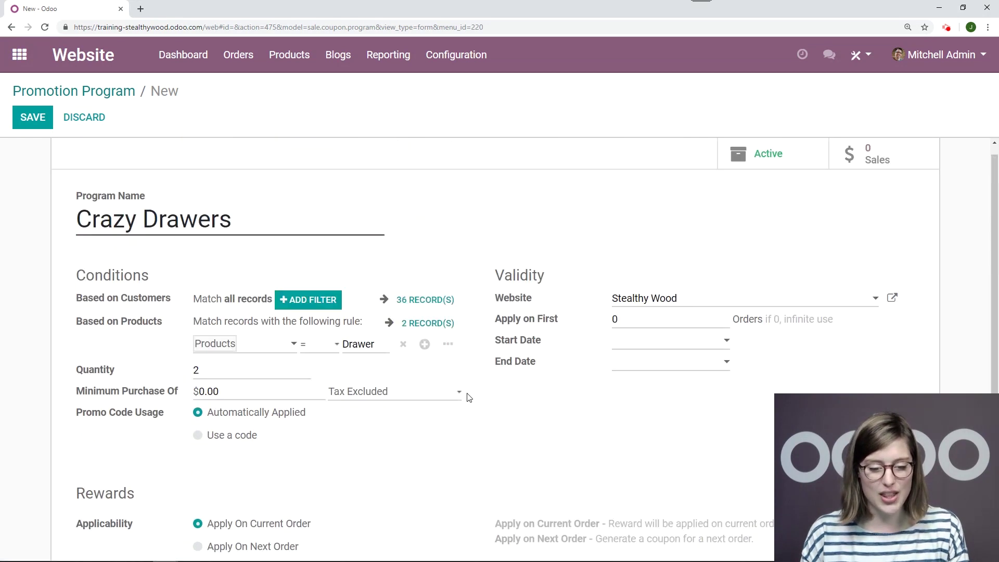
- Save the Crazy Drawers promotion program and go to the Website dashboard
click(31, 129)
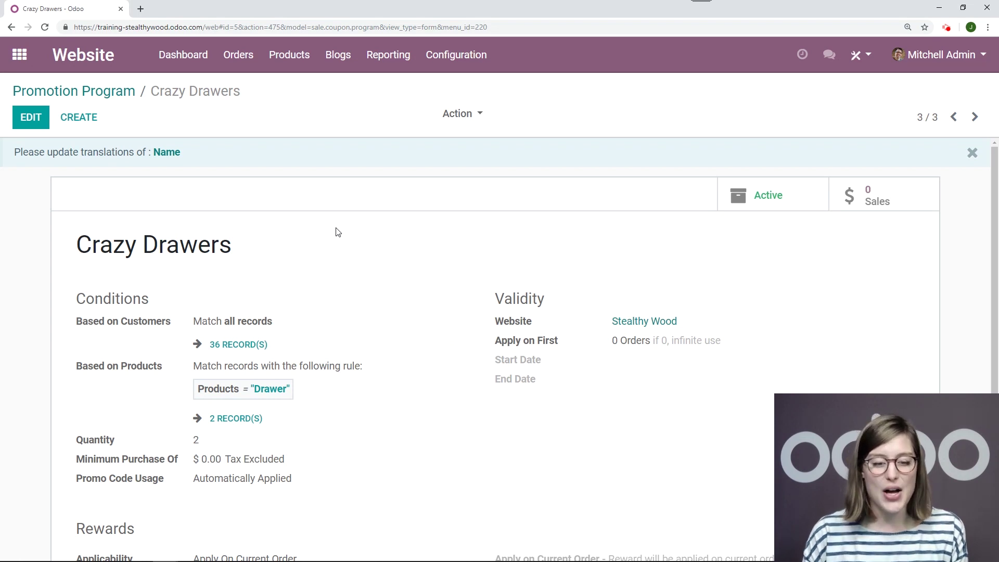
click(101, 63)
- Add two Drawers to the cart from the Stealthy Wood e-shop
click(63, 124)
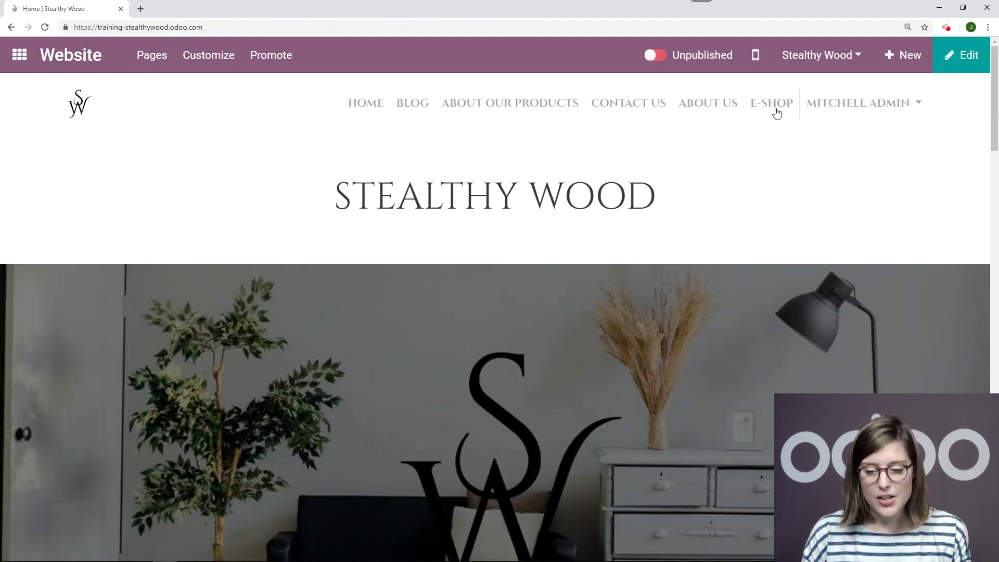
click(776, 109)
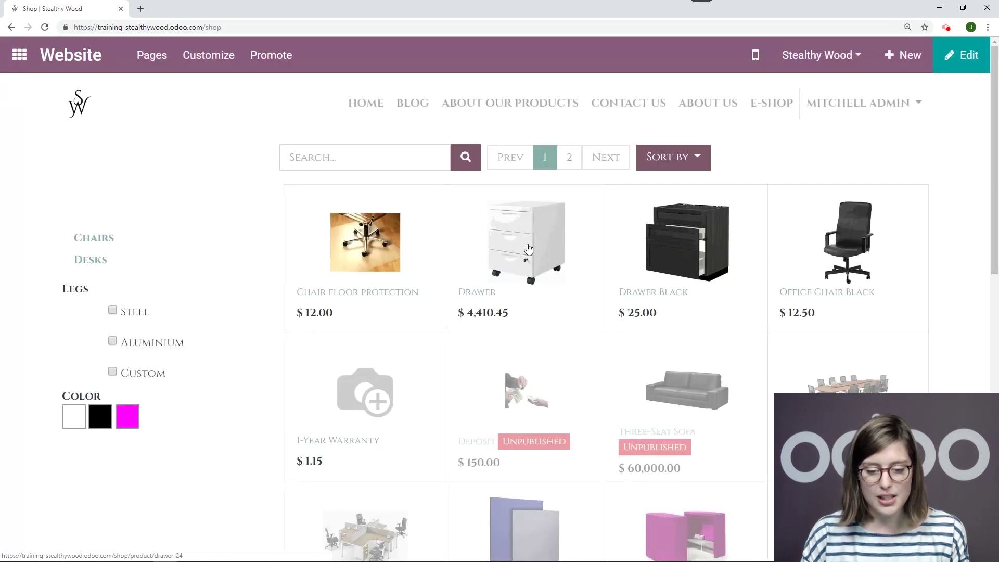
click(525, 252)
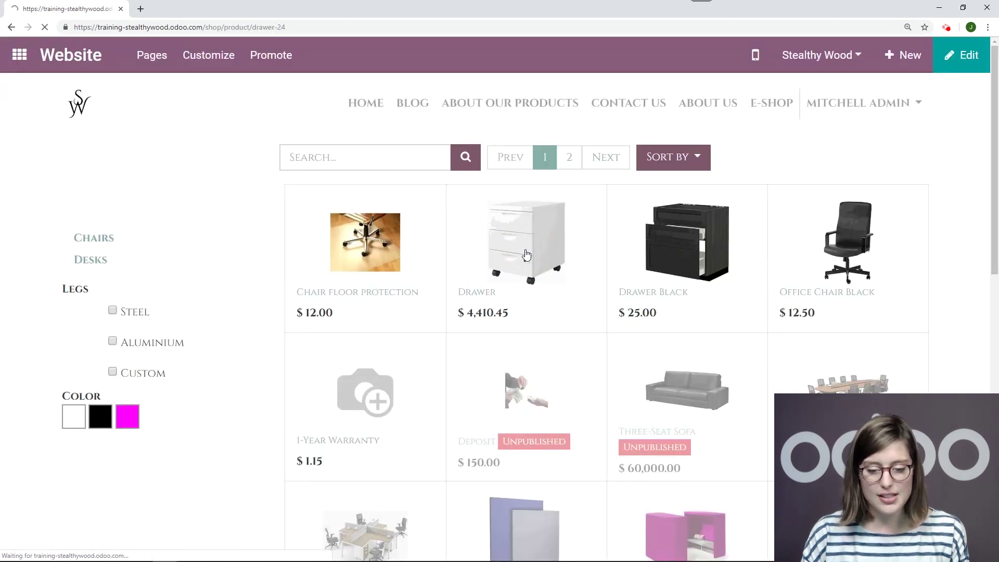
scroll(571, 272, down, 2)
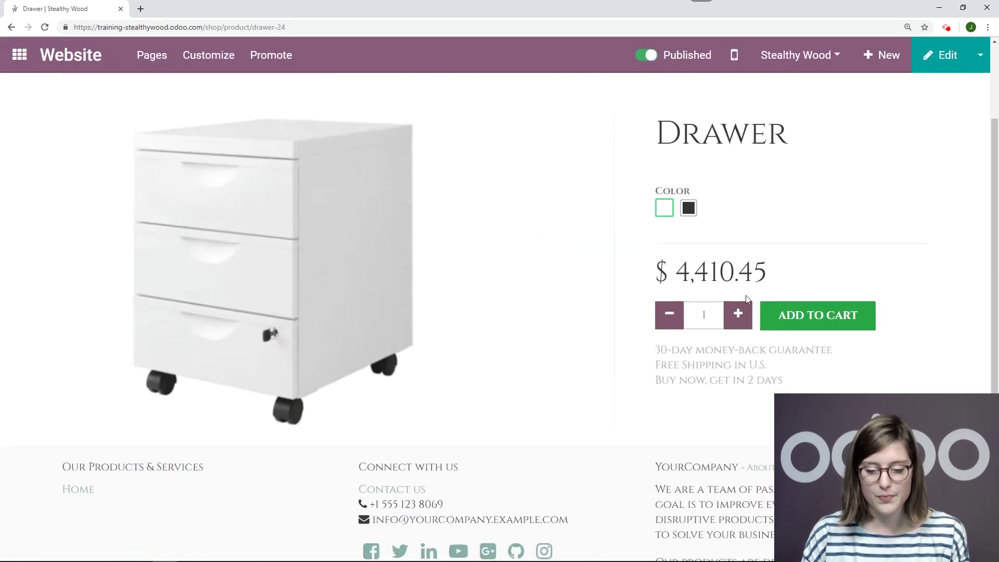
click(740, 315)
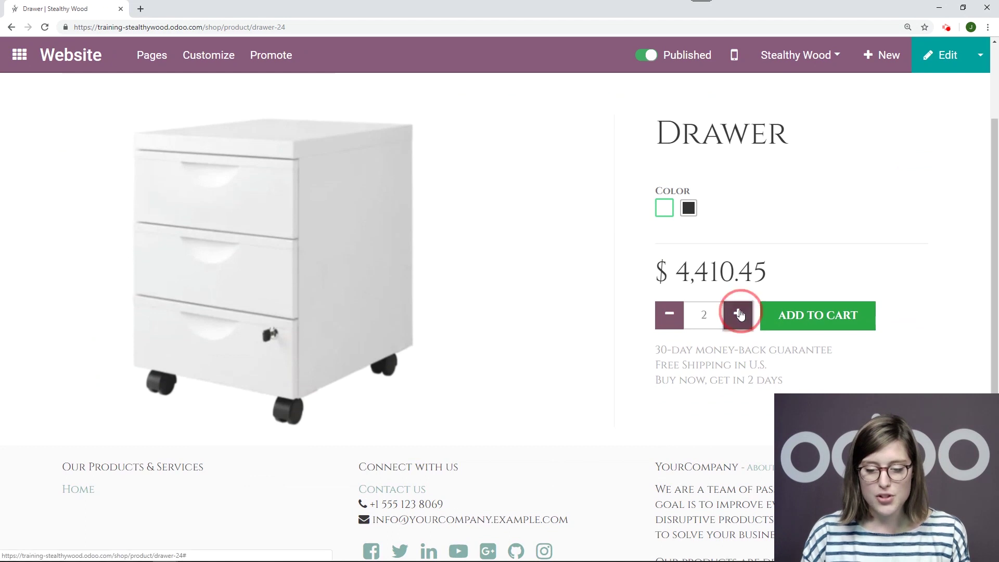
click(787, 318)
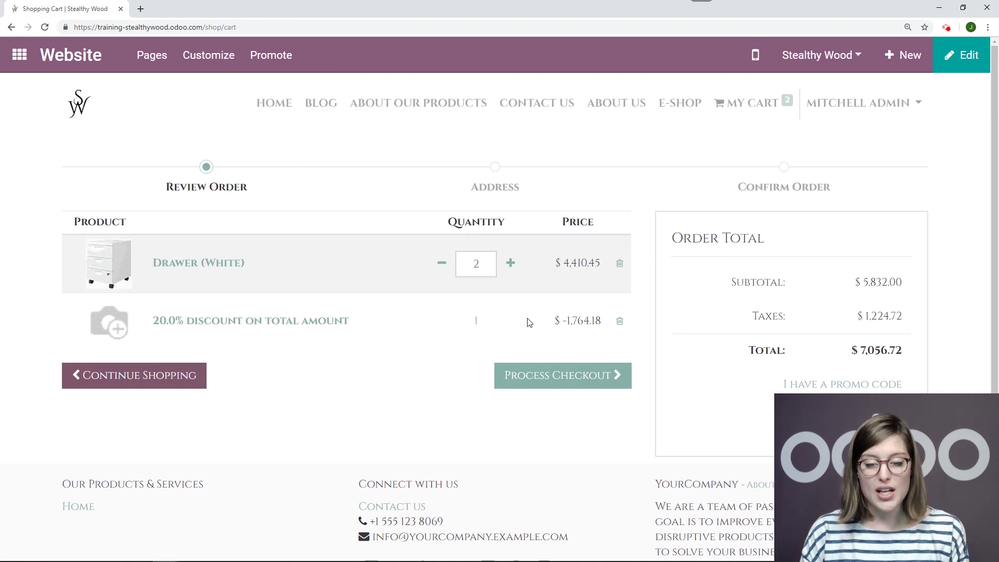
- Check the cart's 20% discount on the two Drawers and proceed to checkout
scroll(388, 326, down, 1)
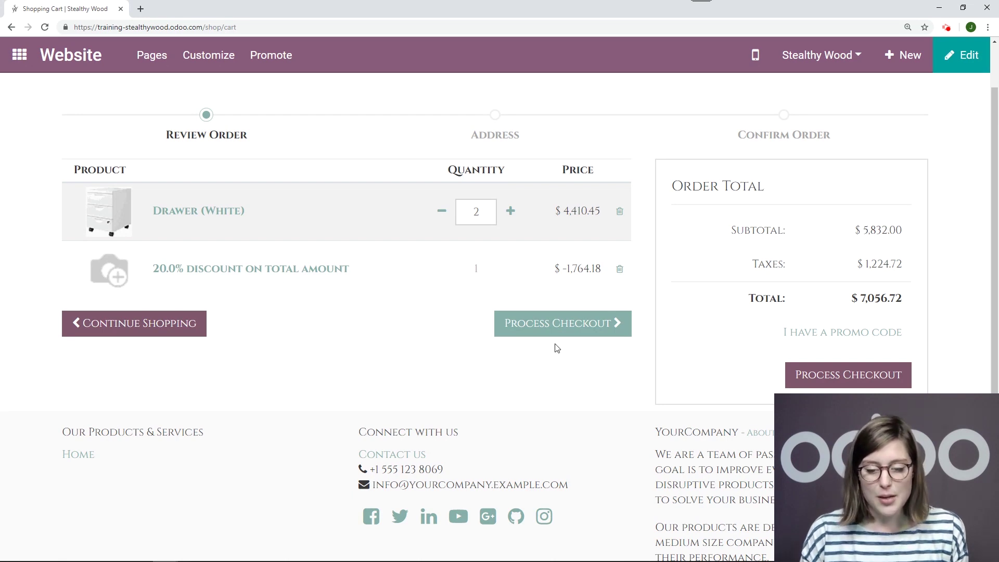
click(561, 323)
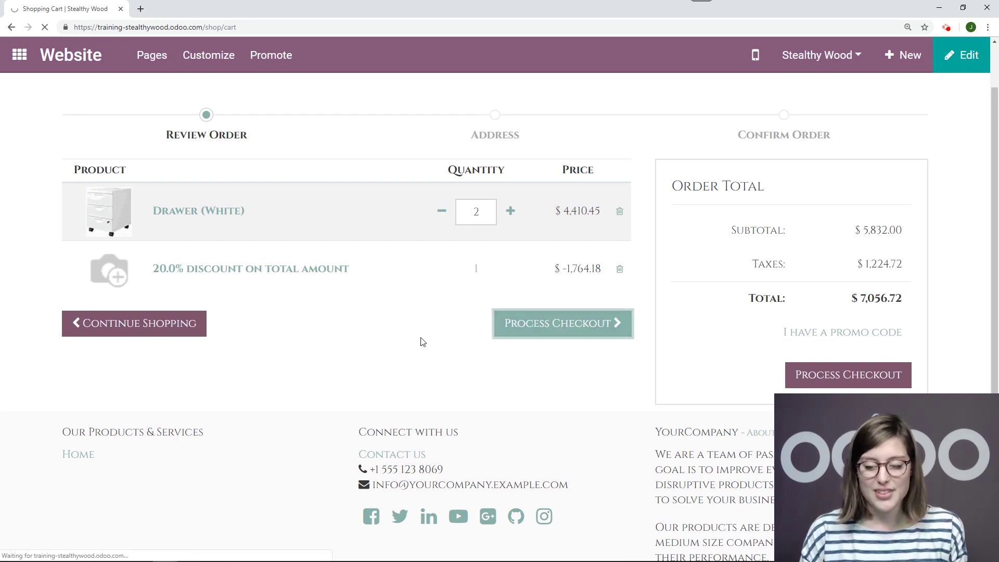